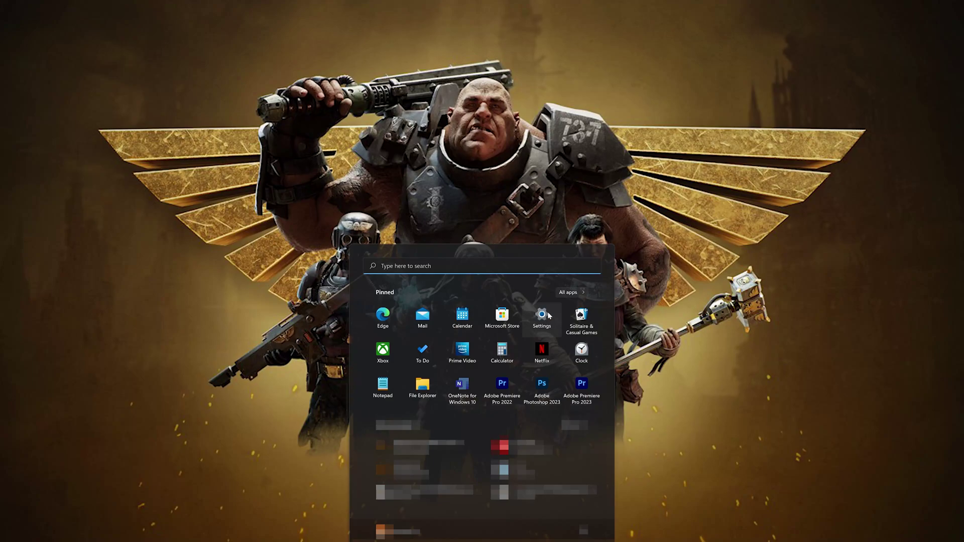
Open Apps & features in Settings and scroll down to Warhammer 40,000: Darktide (40.6 GB).
left_click(542, 316)
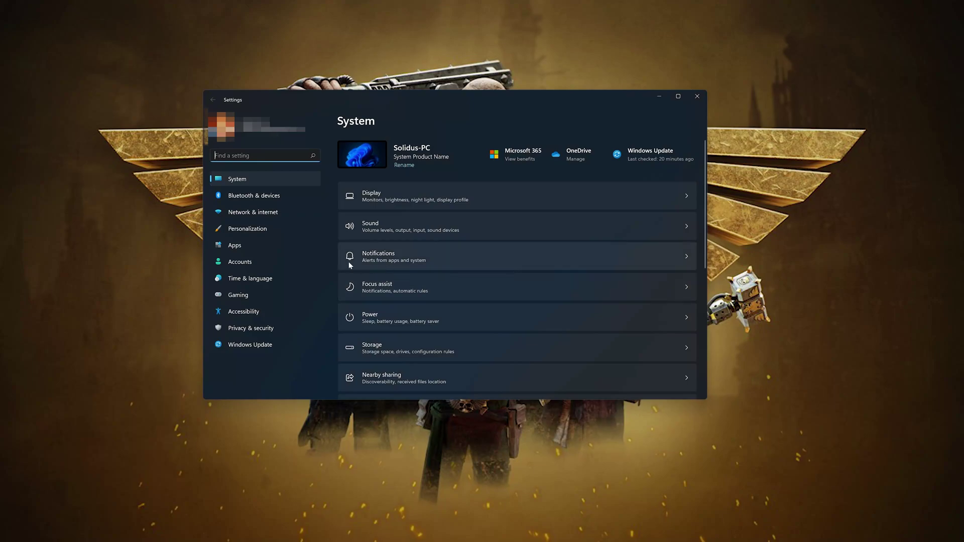
left_click(263, 246)
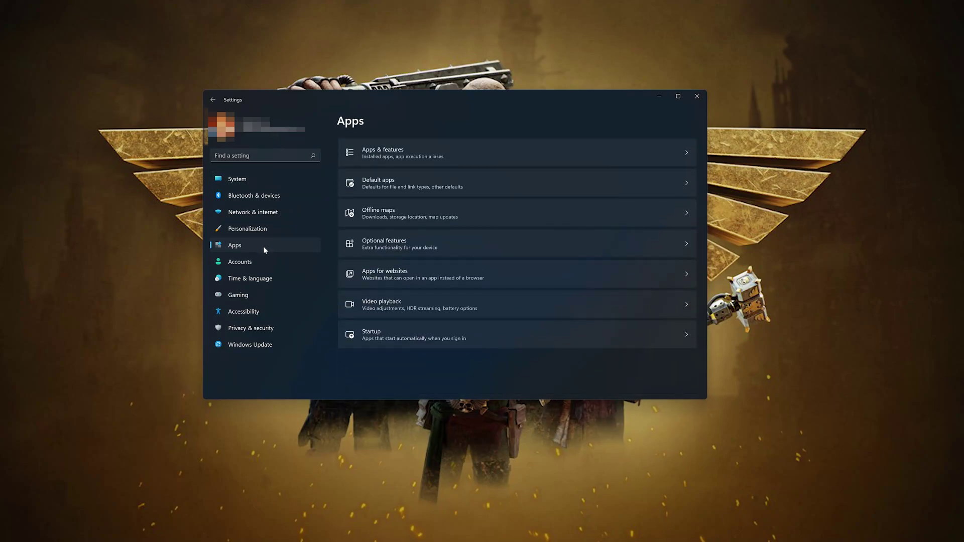
left_click(456, 153)
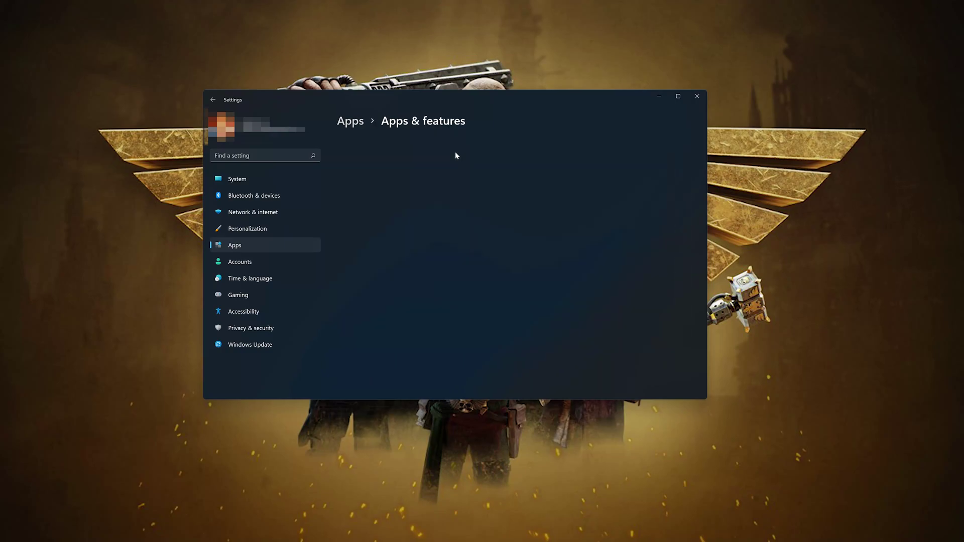
scroll(531, 307, "down", 5)
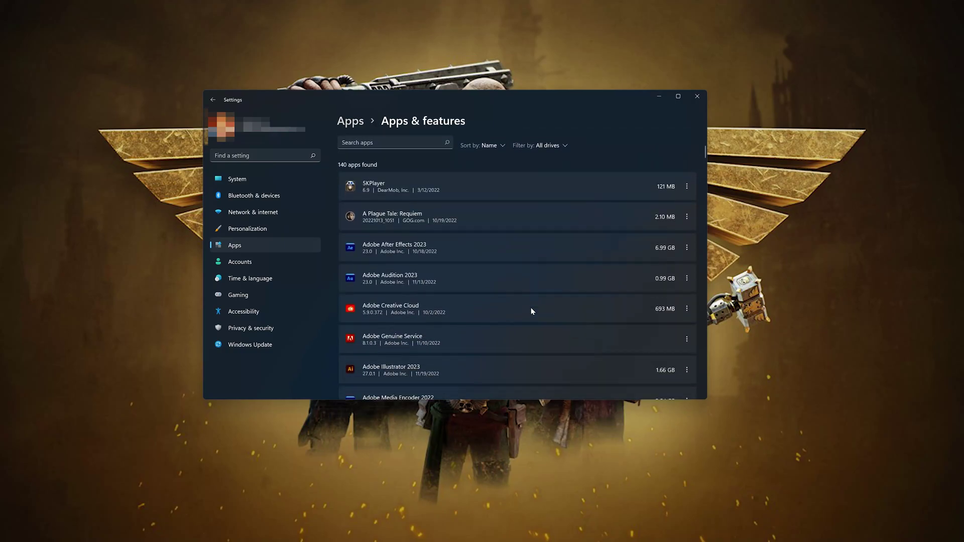
scroll(532, 308, "down", 15)
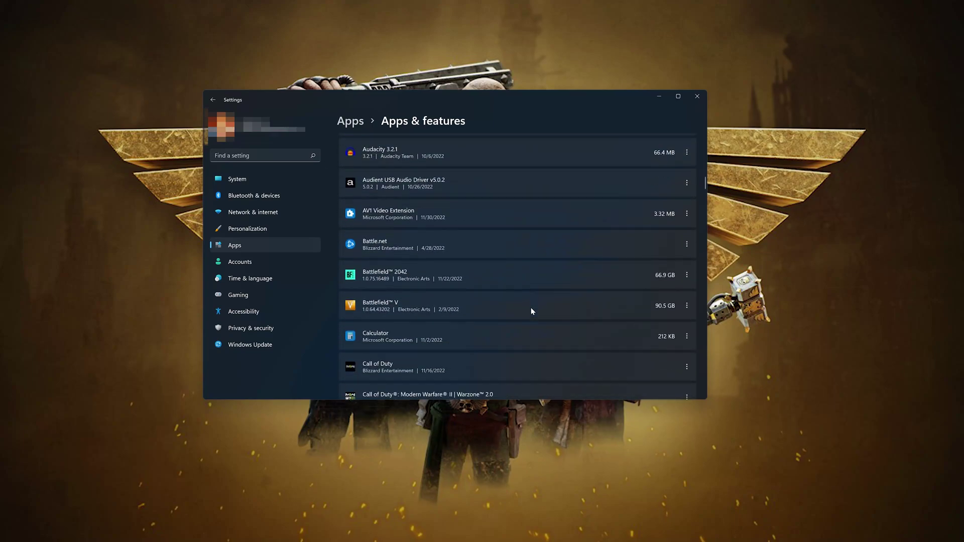
scroll(531, 311, "down", 15)
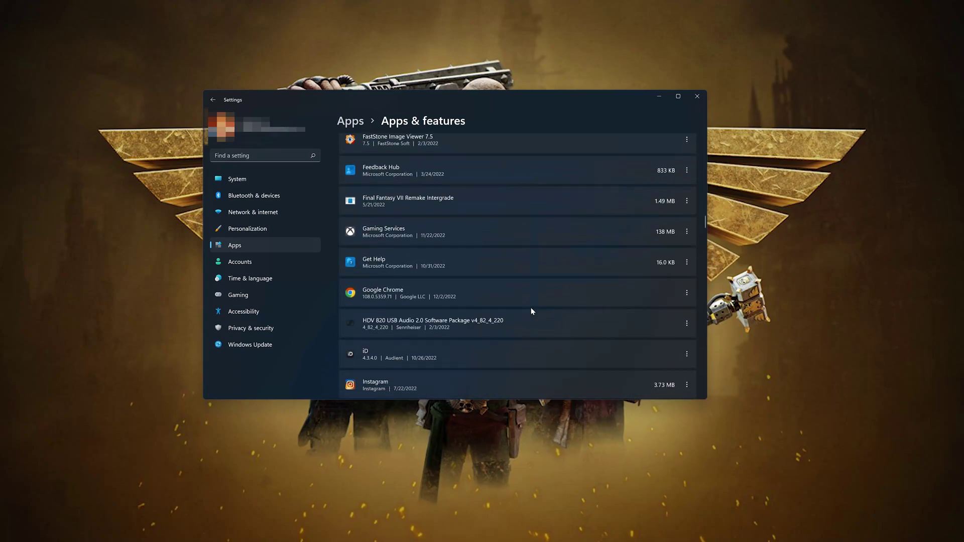
scroll(531, 312, "down", 15)
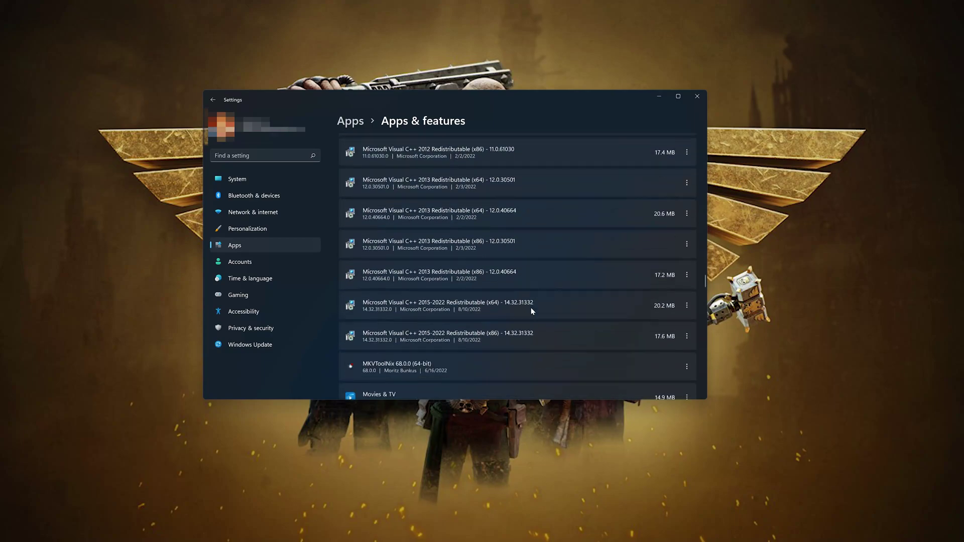
scroll(531, 308, "down", 15)
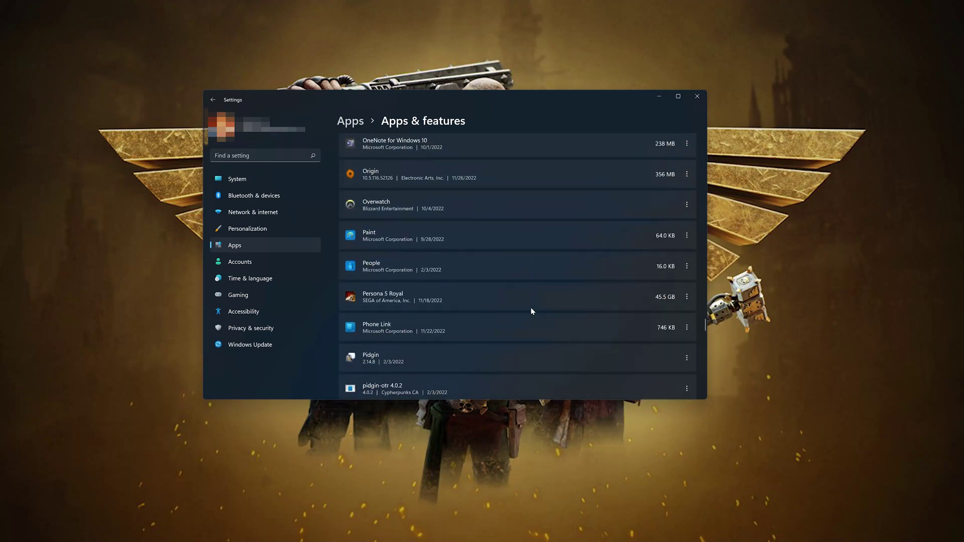
scroll(532, 312, "down", 8)
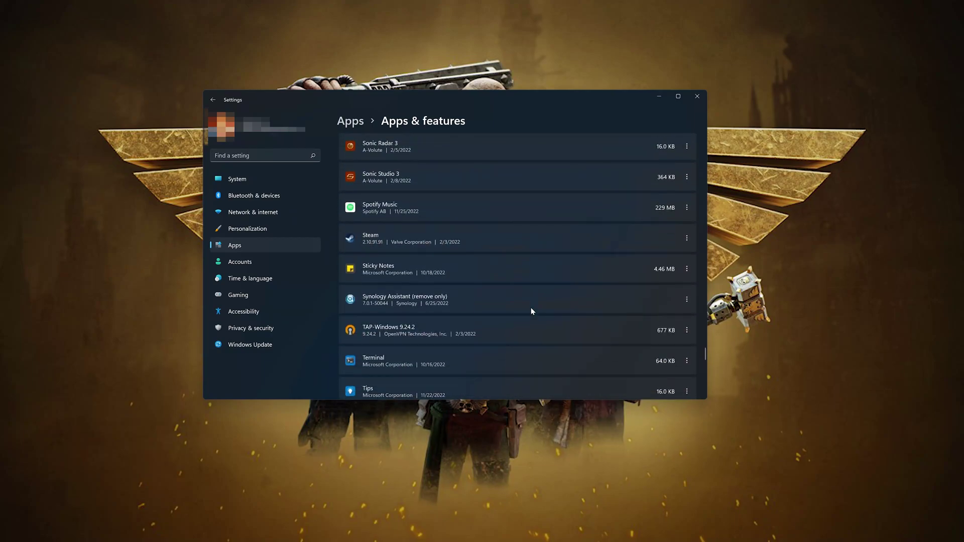
scroll(532, 311, "down", 12)
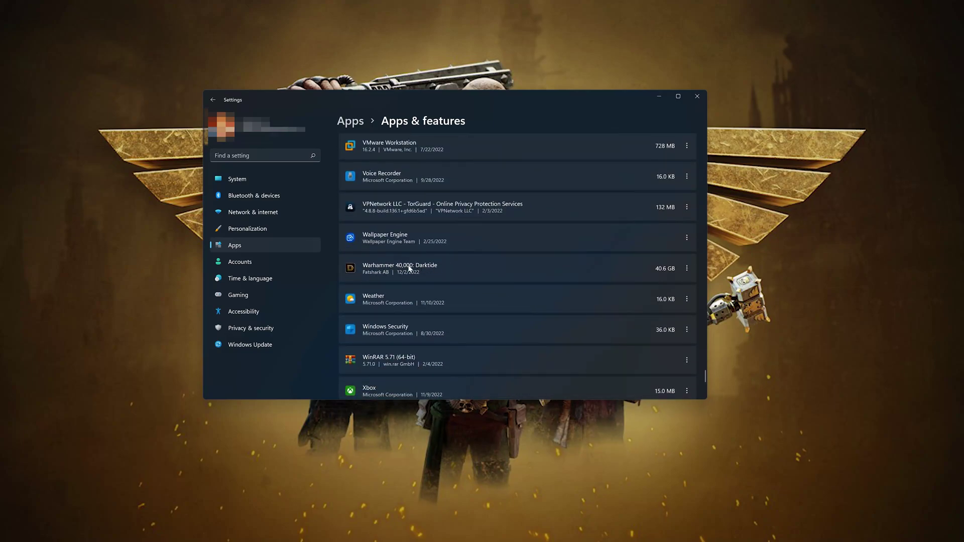
Repair Darktide from its Advanced options page without deleting its data.
left_click(687, 269)
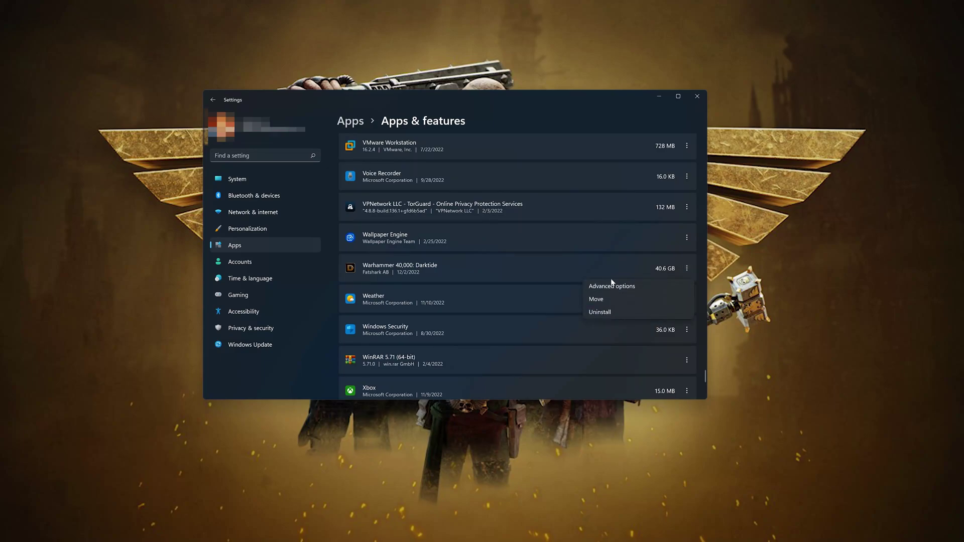
left_click(648, 287)
scroll(619, 286, "down", 4)
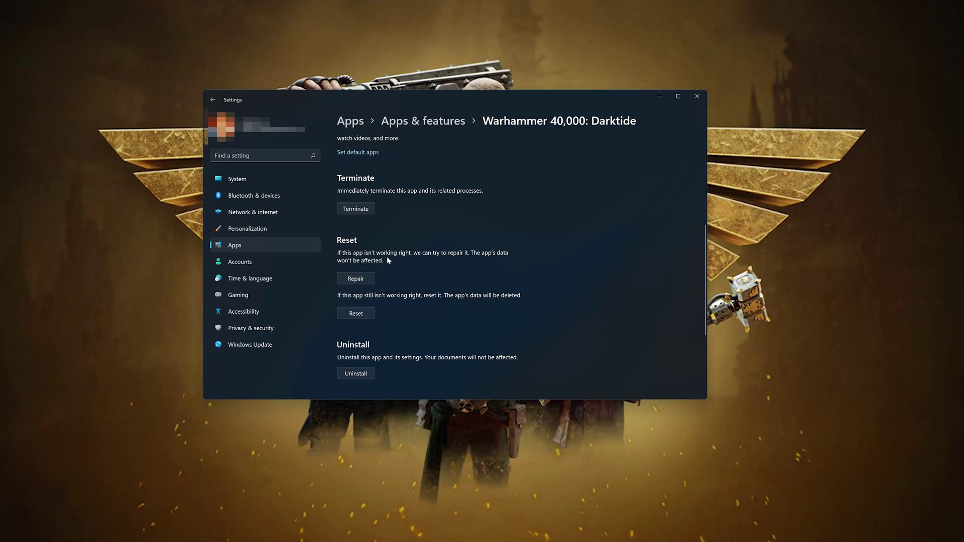
left_click(362, 280)
Reset Darktide's app data and confirm the reset.
left_click(354, 316)
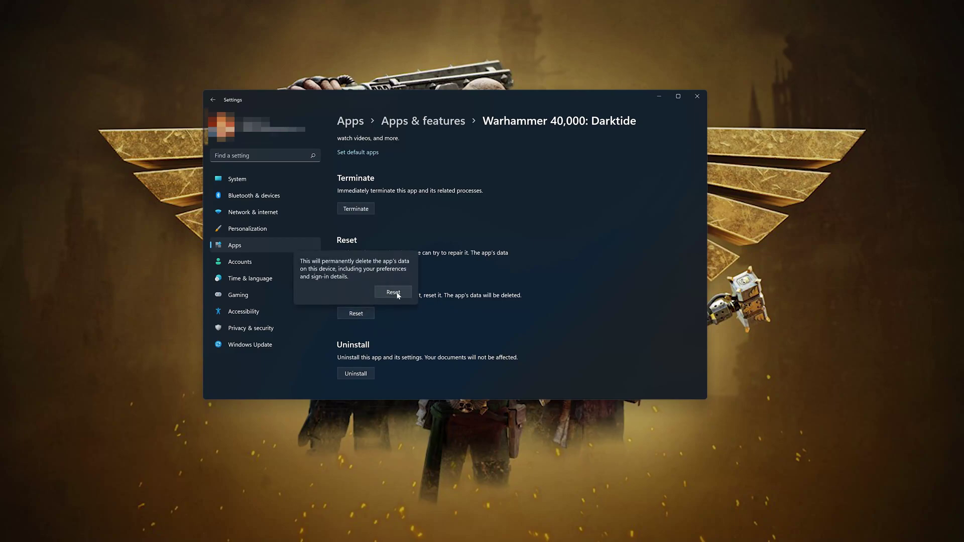
left_click(393, 292)
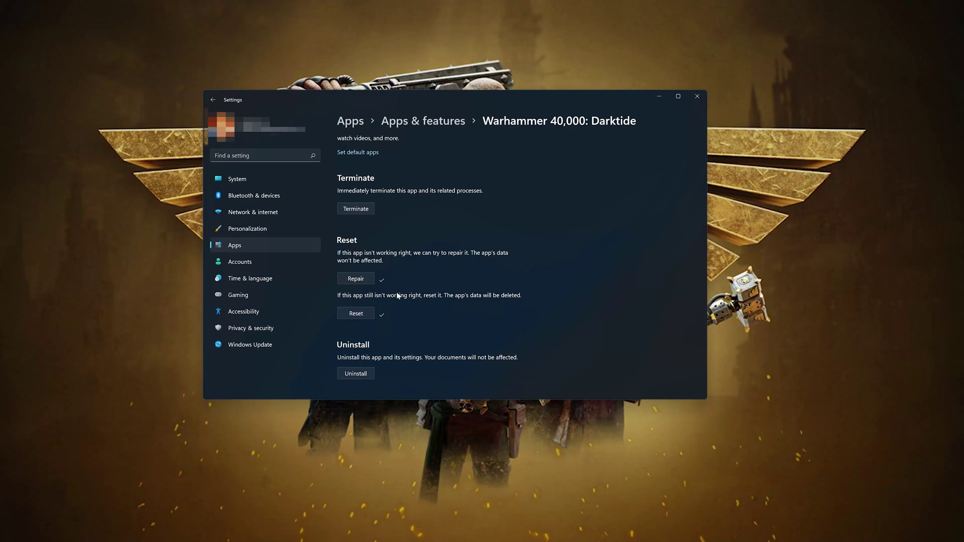
scroll(397, 296, "down", 2)
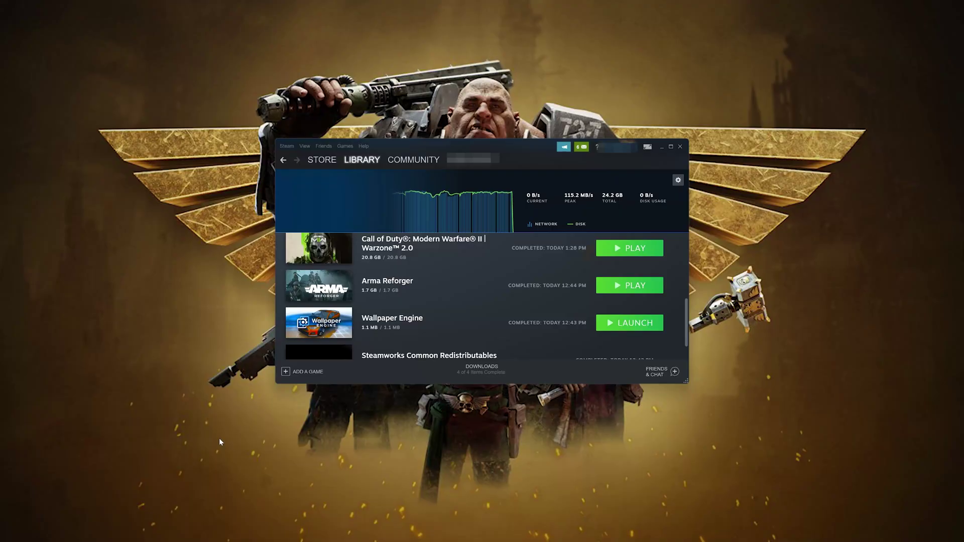
Launch GeForce Experience from a Start menu search for 'gef' and bring it to the front.
key("super")
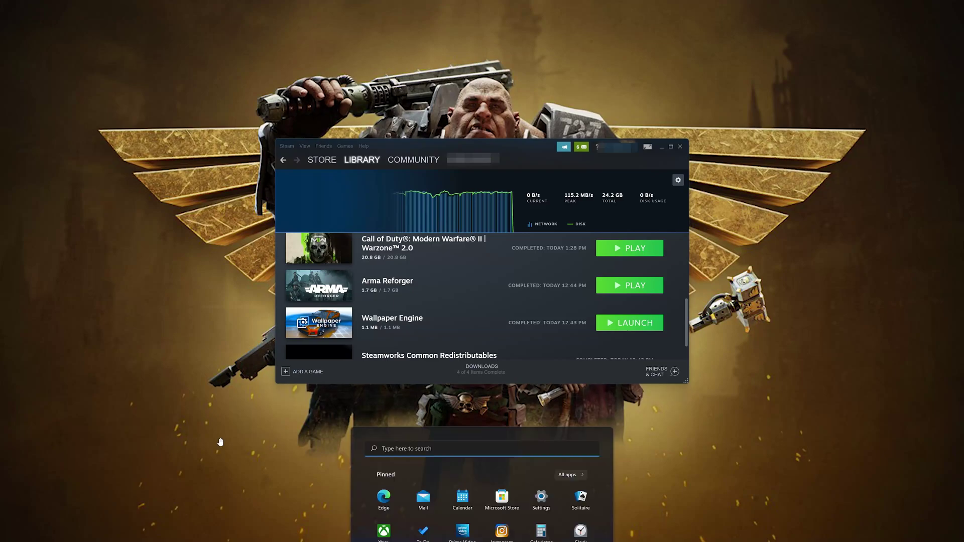
type("gef")
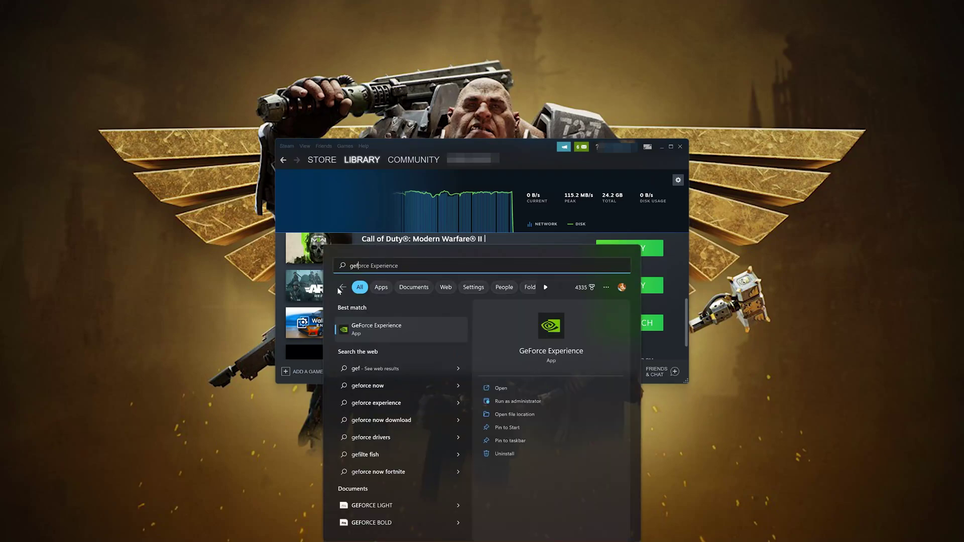
left_click(399, 326)
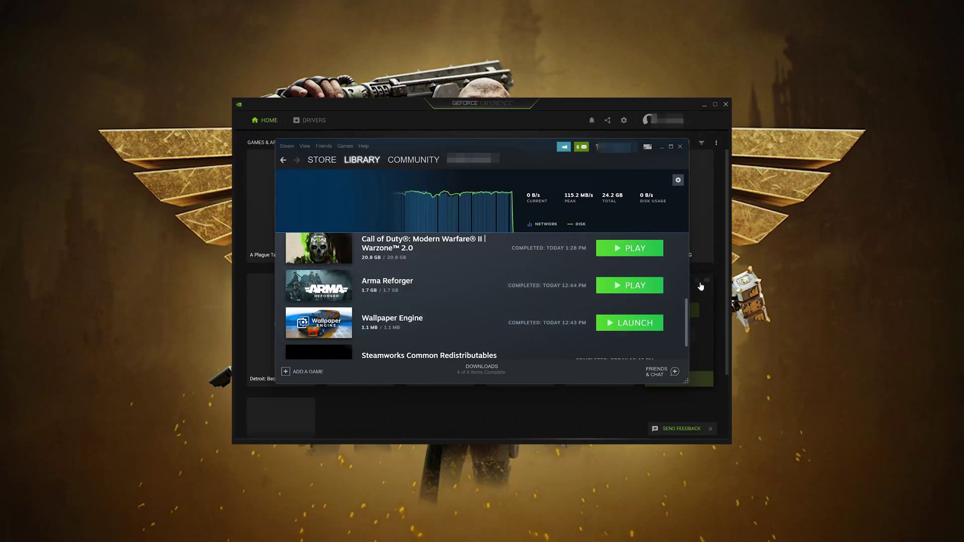
left_click(538, 120)
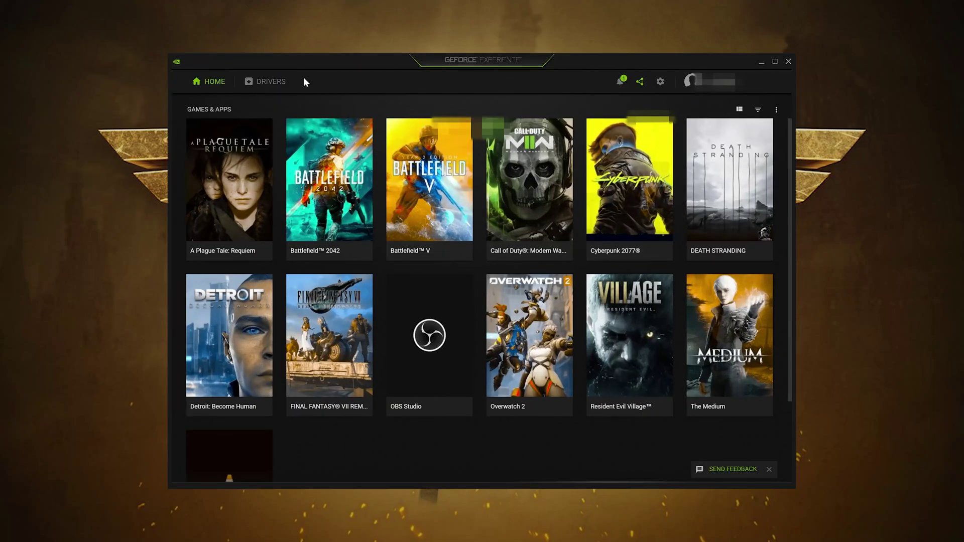
Download and express-install Game Ready Driver 526.98, then go back to the Home library.
left_click(277, 87)
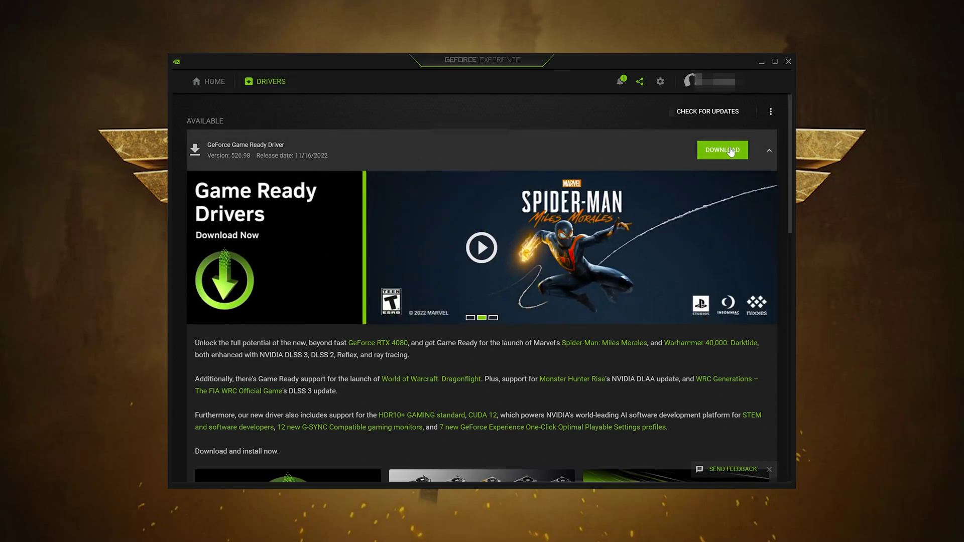
left_click(705, 113)
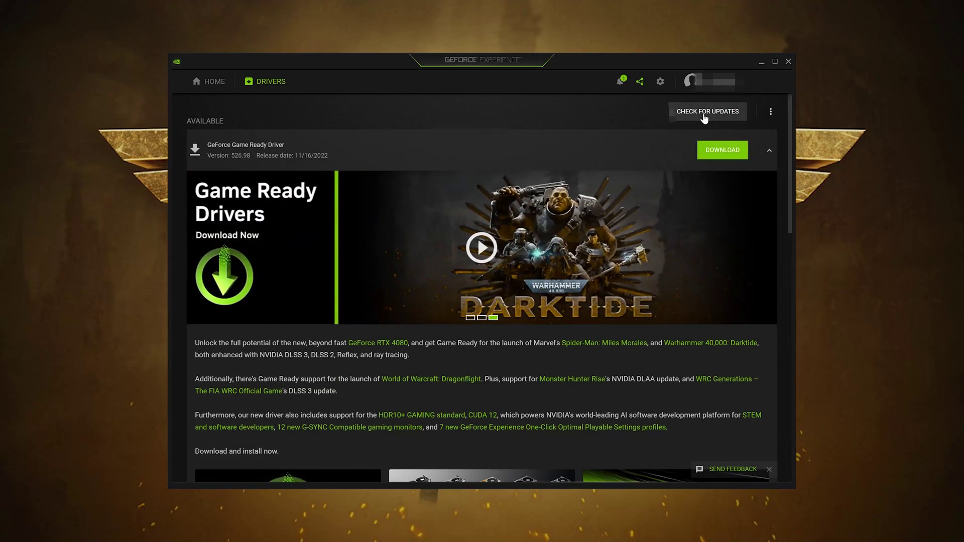
left_click(715, 157)
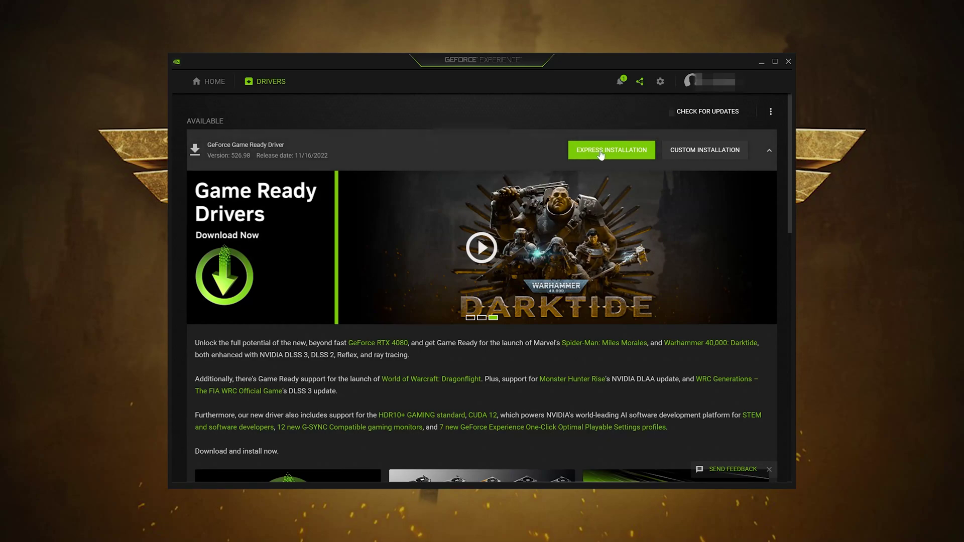
left_click(604, 156)
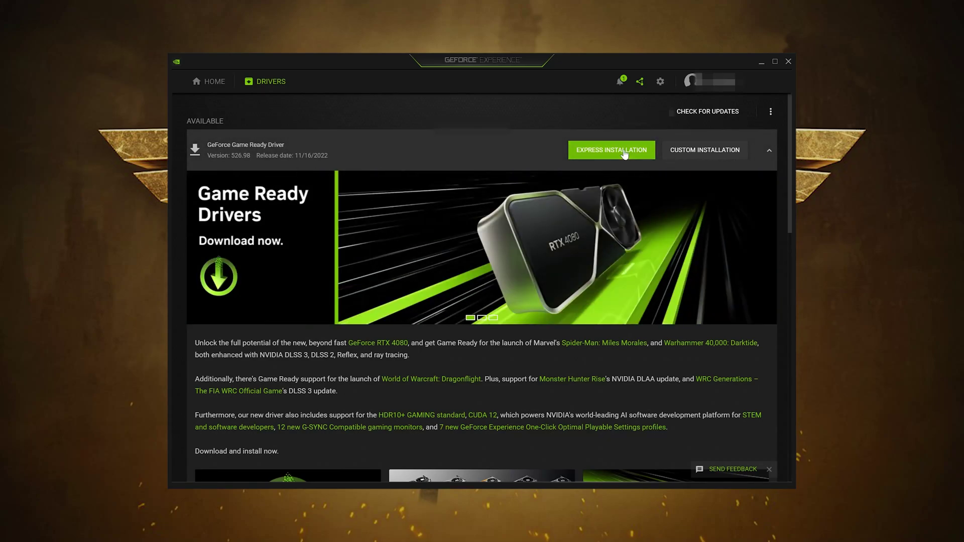
left_click(625, 154)
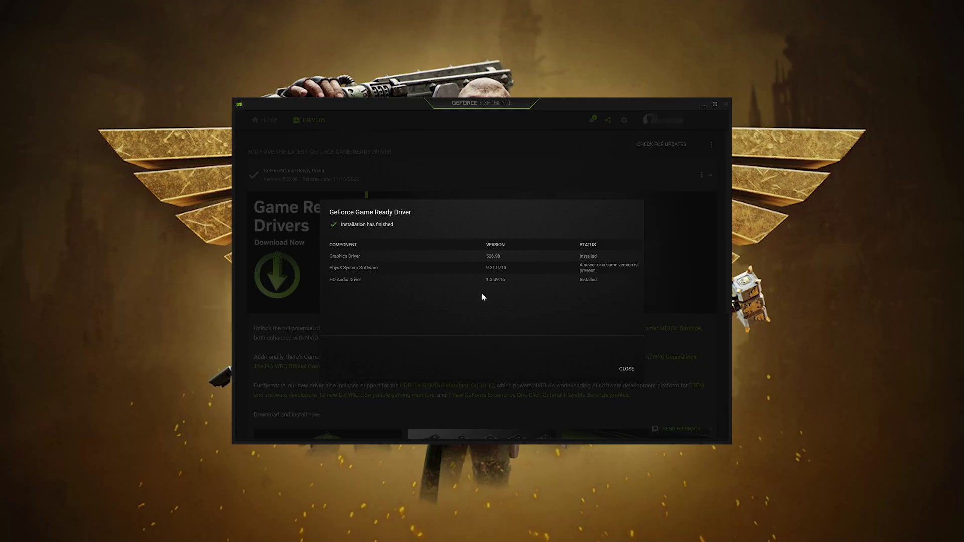
left_click(626, 369)
left_click(264, 121)
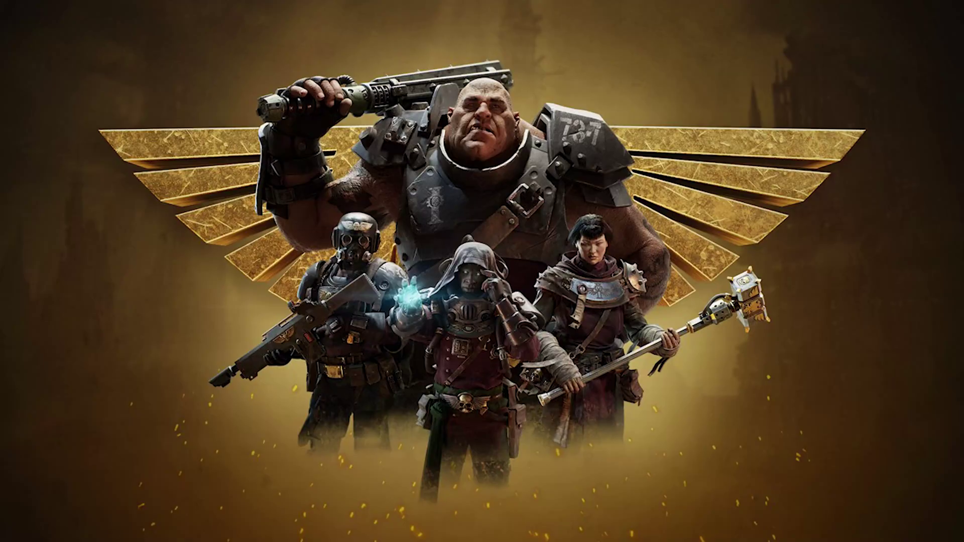
Launch the Xbox app from the pinned Start menu apps and move its window toward the centre.
key("super")
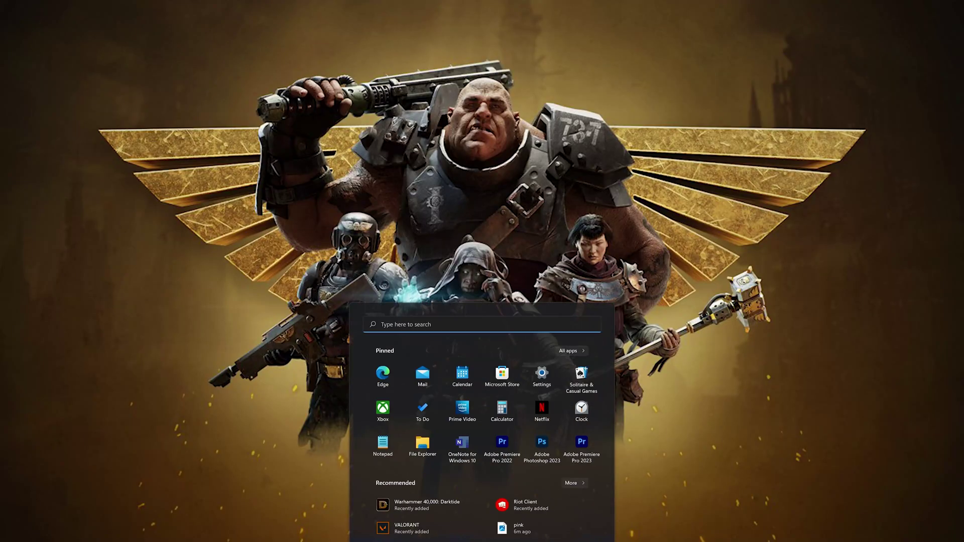
left_click(387, 357)
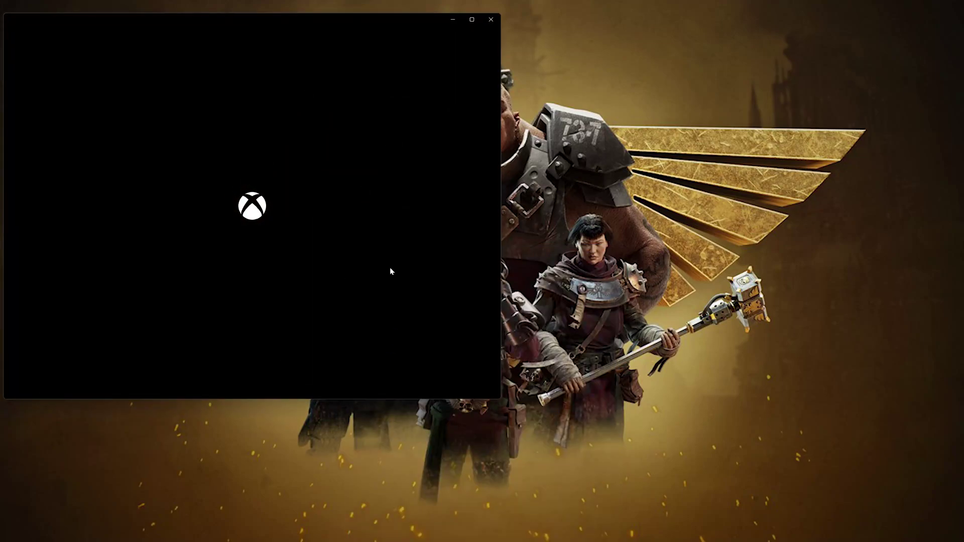
left_click_drag(339, 23, 623, 50)
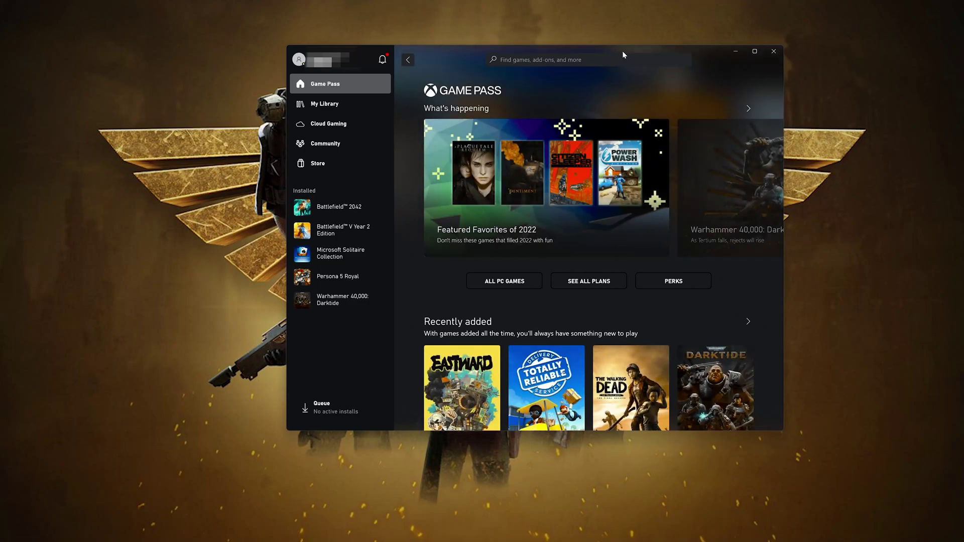
Open Darktide's page from the Installed list and choose Manage from its ... menu.
left_click(331, 304)
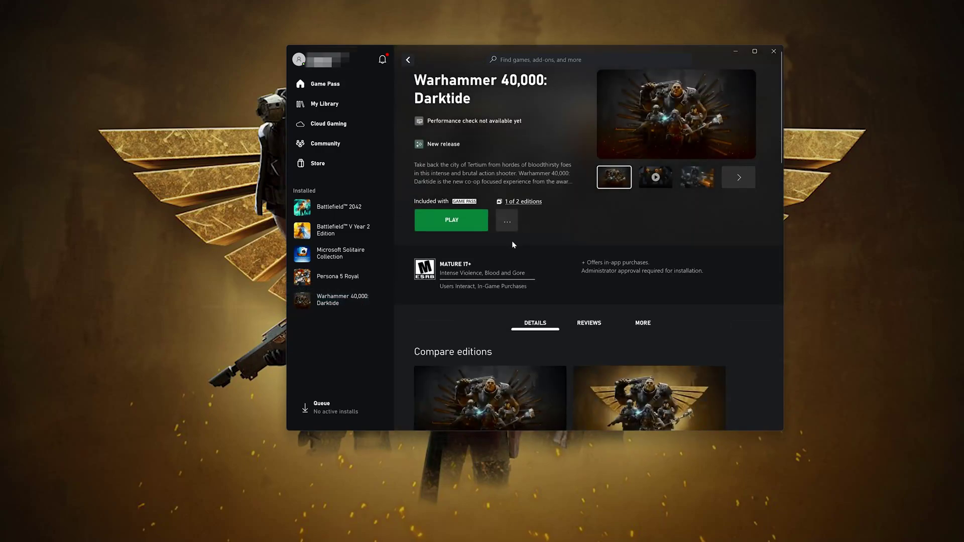
left_click(499, 228)
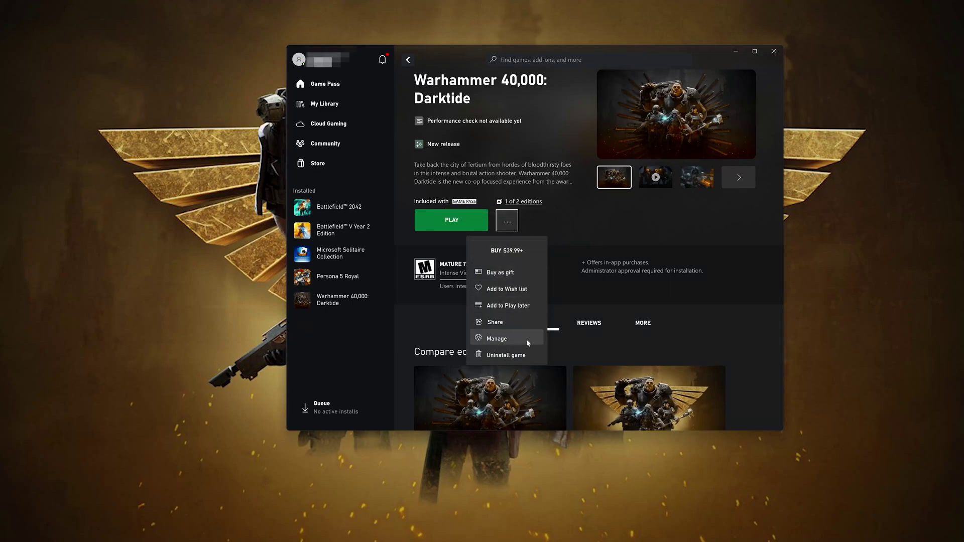
left_click(508, 340)
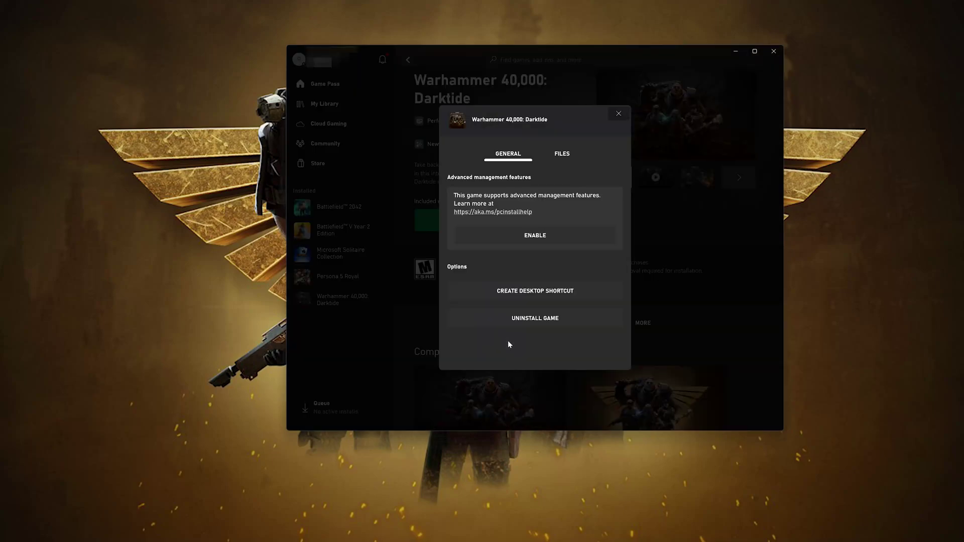
Run Verify and Repair on Darktide's game files from the Files tab and confirm with Yes.
left_click(564, 156)
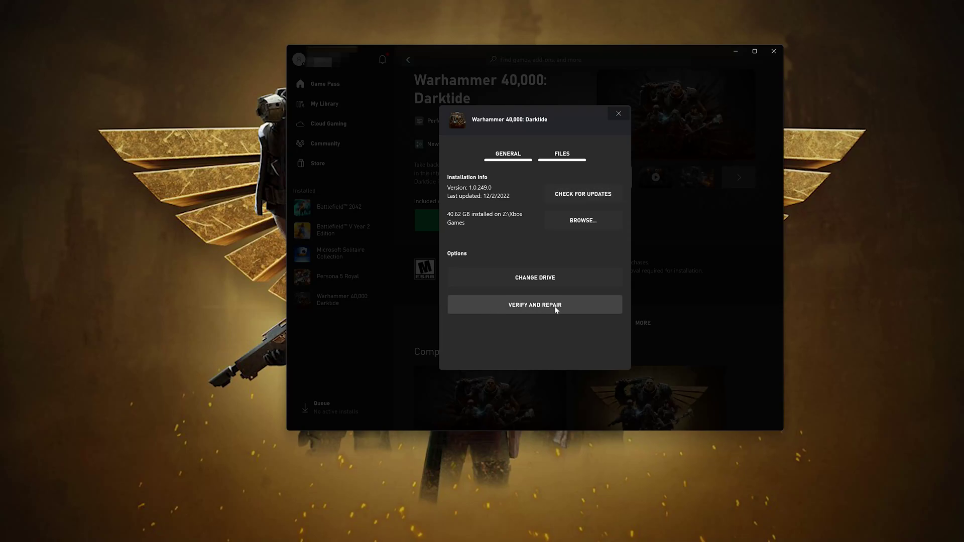
left_click(523, 307)
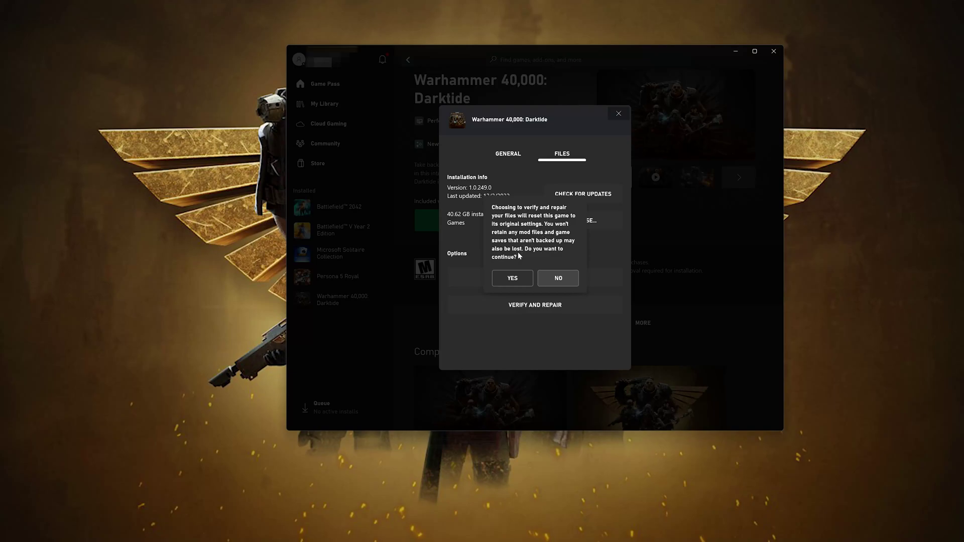
left_click(516, 282)
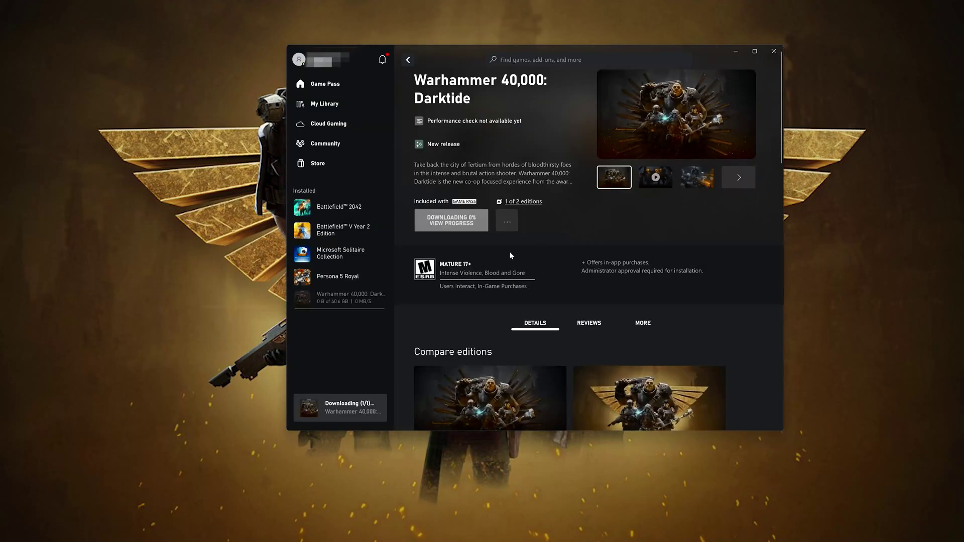